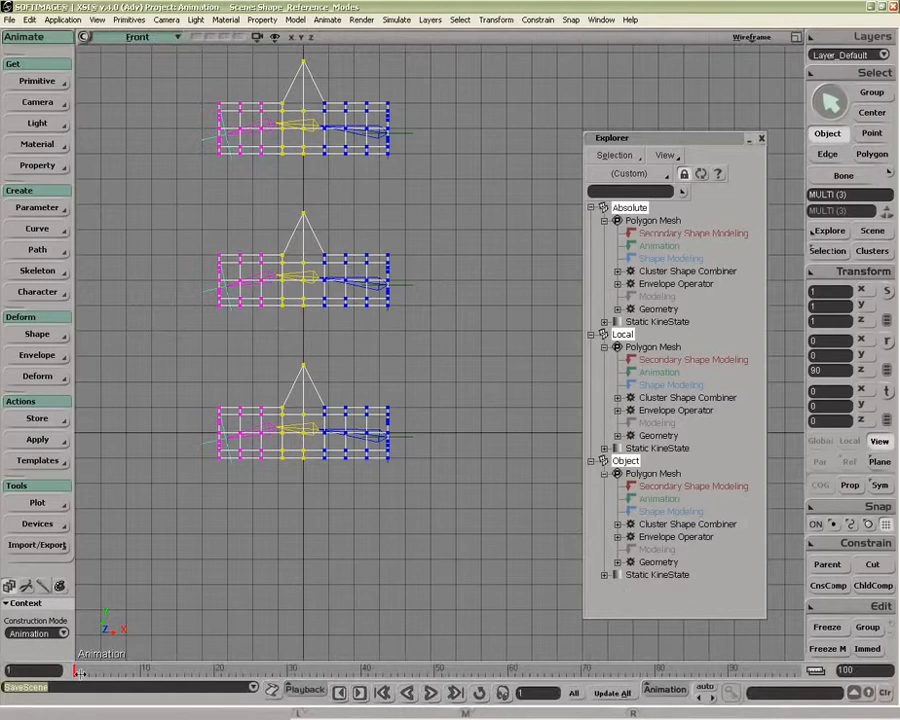
Move the Absolute mesh's Envelope Operator above its Cluster Shape Combiner and scrub the animation to frame 26 to check the deformation
{"action": "left_click_drag", "start_coordinate": [78, 672], "coordinate": [219, 687]}
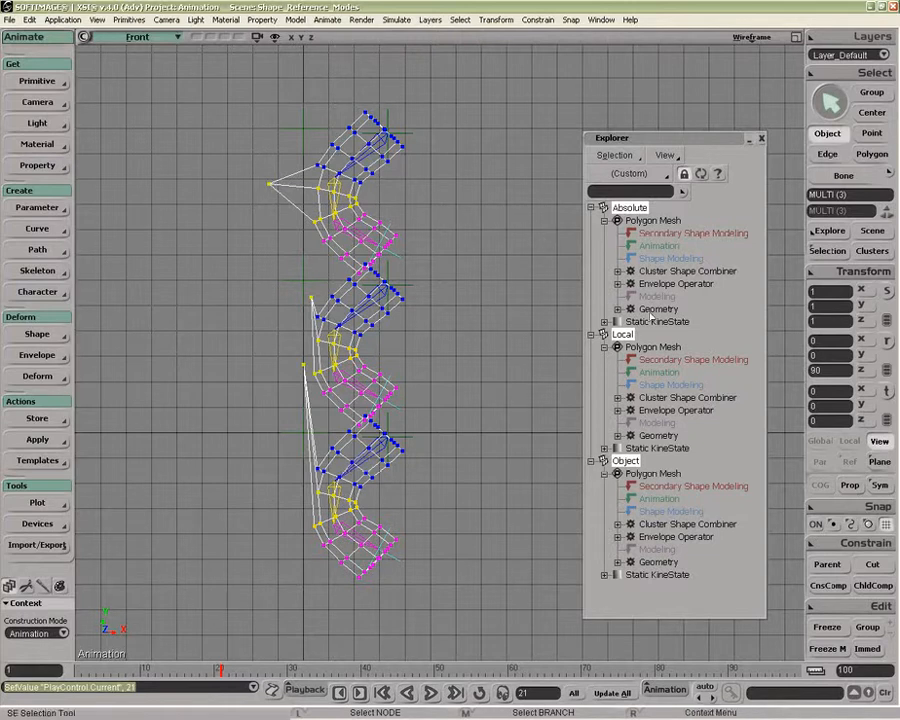
{"action": "left_click", "coordinate": [676, 284]}
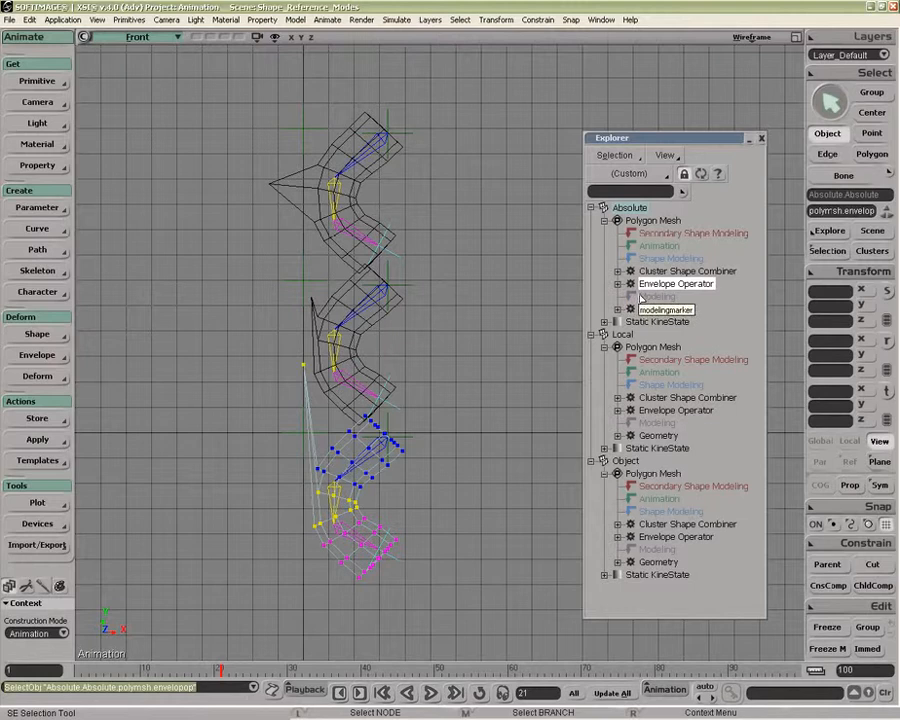
{"action": "left_click_drag", "start_coordinate": [215, 666], "coordinate": [191, 665]}
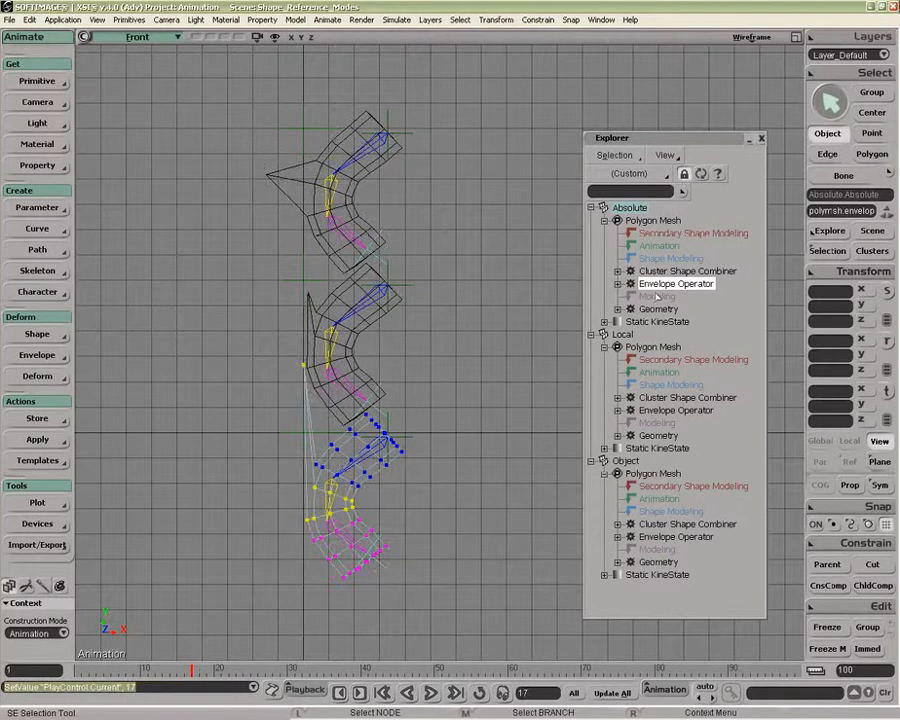
{"action": "left_click_drag", "start_coordinate": [660, 285], "coordinate": [660, 271]}
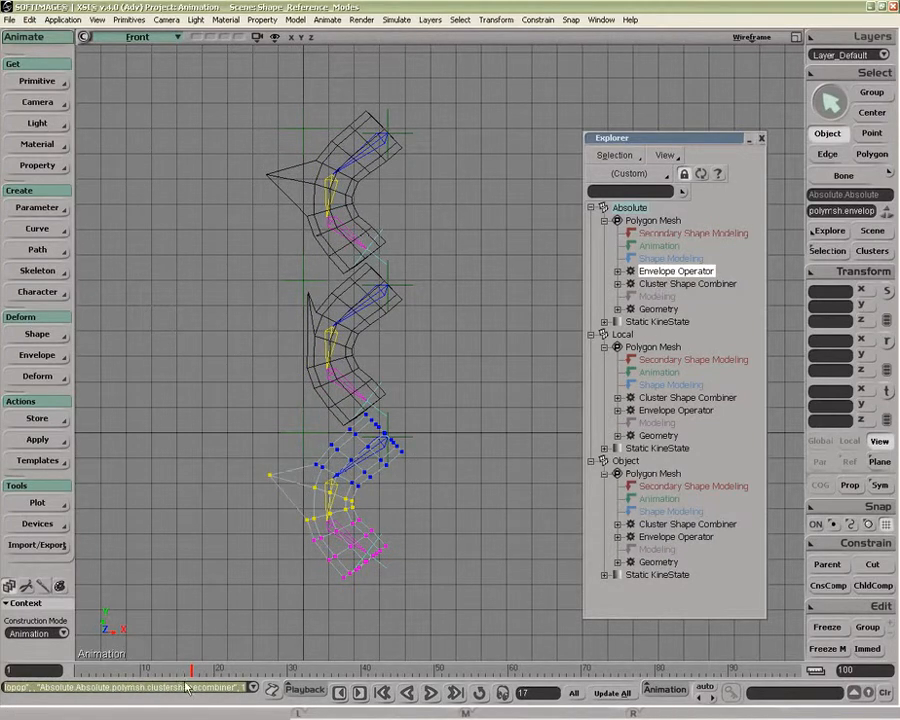
{"action": "left_click", "coordinate": [153, 668]}
{"action": "left_click_drag", "start_coordinate": [153, 668], "coordinate": [256, 661]}
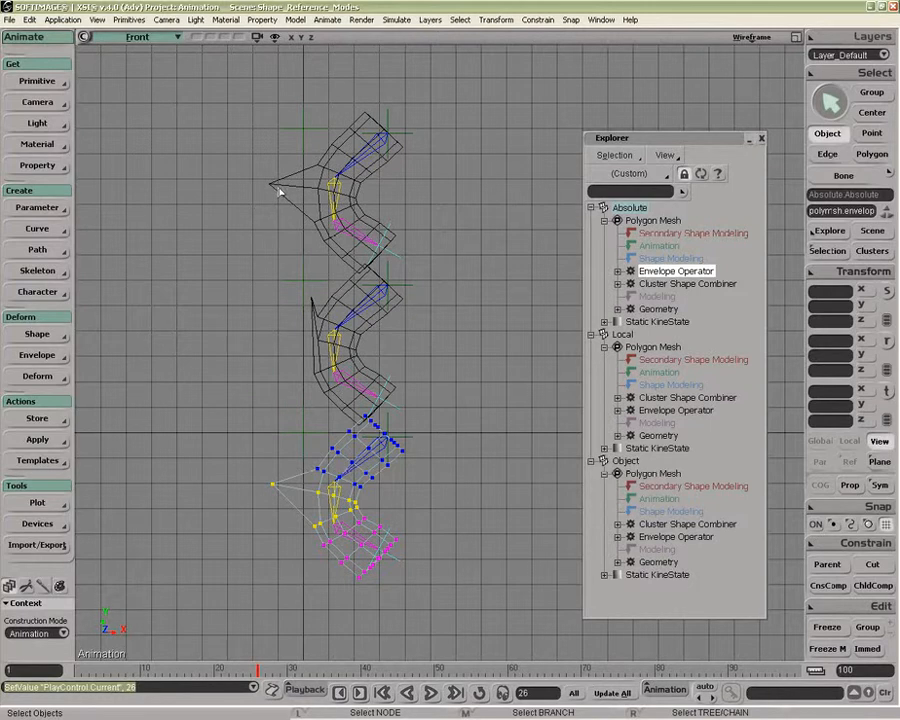
Move the Envelope Operators of the Local and Object meshes above their Cluster Shape Combiners and scrub the animation to frame 29
{"action": "left_click", "coordinate": [655, 412]}
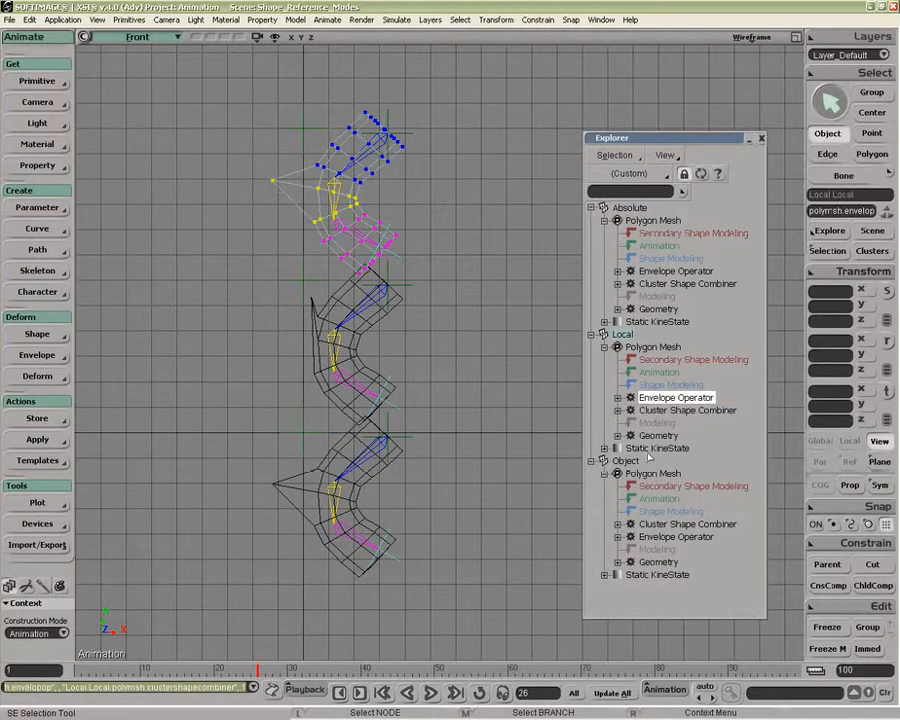
{"action": "left_click", "coordinate": [665, 534]}
{"action": "left_click_drag", "start_coordinate": [665, 530], "coordinate": [666, 526]}
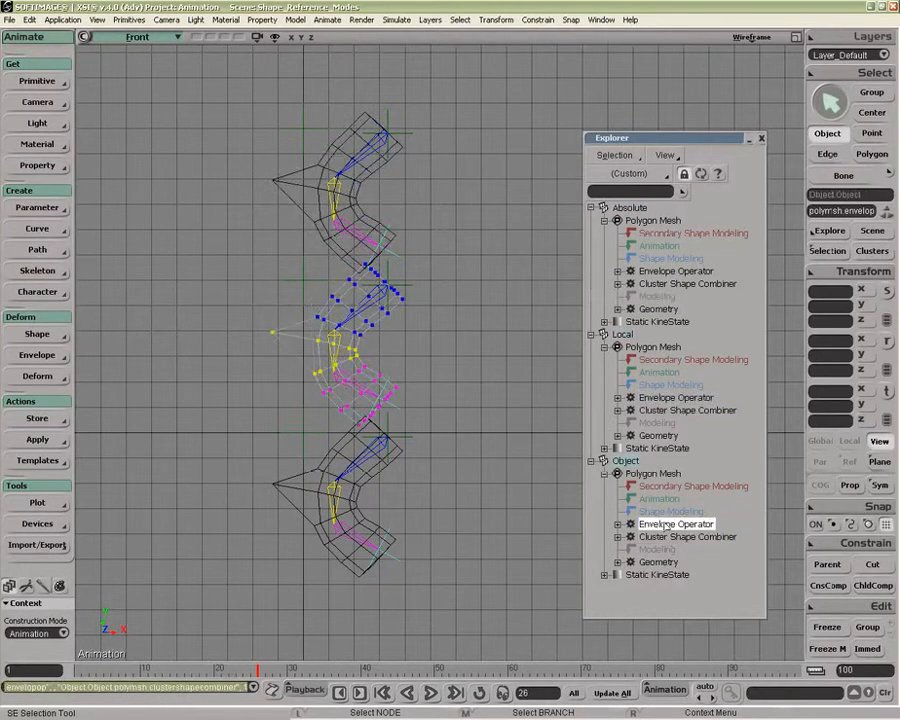
{"action": "left_click_drag", "start_coordinate": [204, 670], "coordinate": [279, 671]}
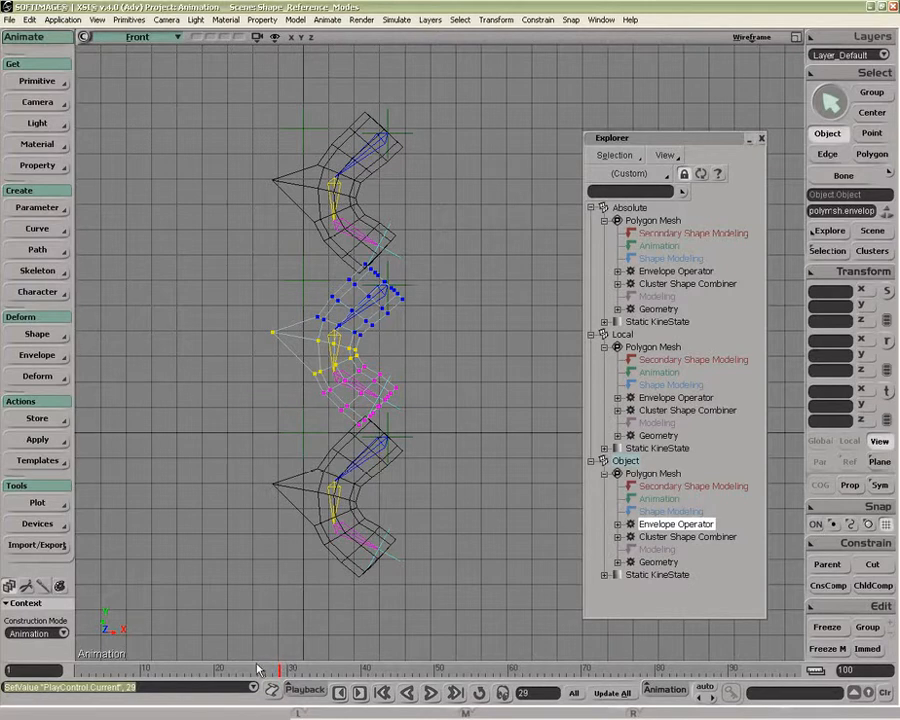
Move the Envelope Operators of the Local, Absolute and Object meshes above their Shape Modeling markers, into the Animation region
{"action": "left_click", "coordinate": [659, 398]}
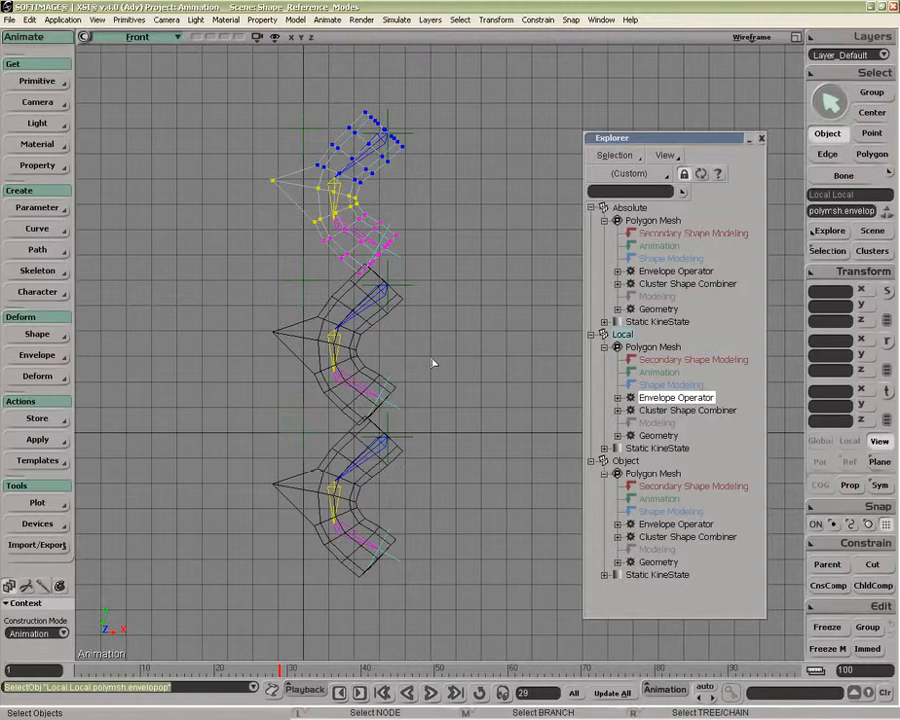
{"action": "left_click", "coordinate": [661, 285]}
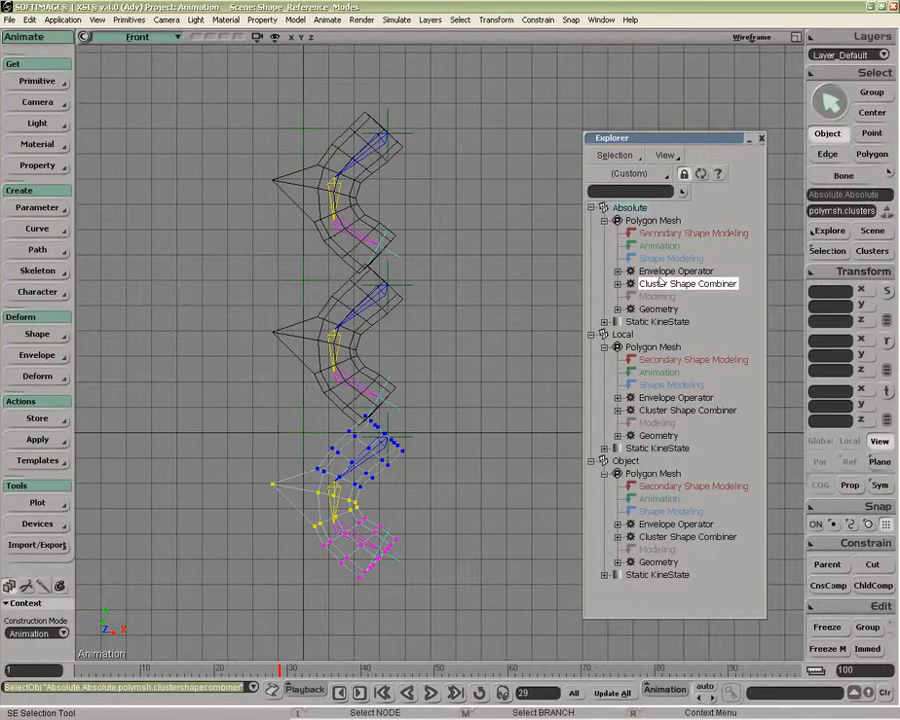
{"action": "left_click", "coordinate": [664, 411]}
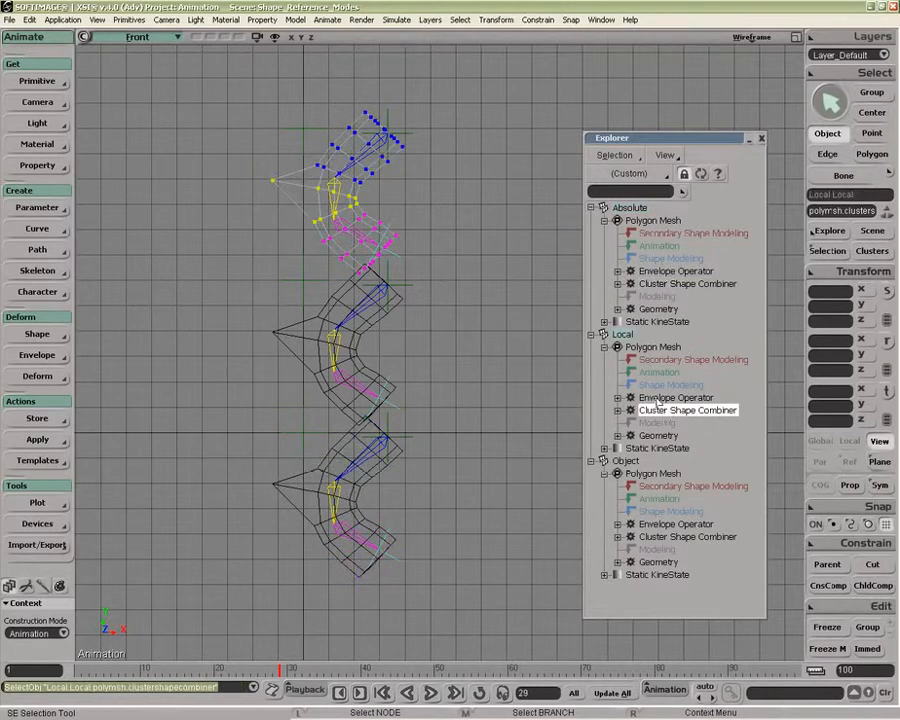
{"action": "left_click", "coordinate": [656, 399]}
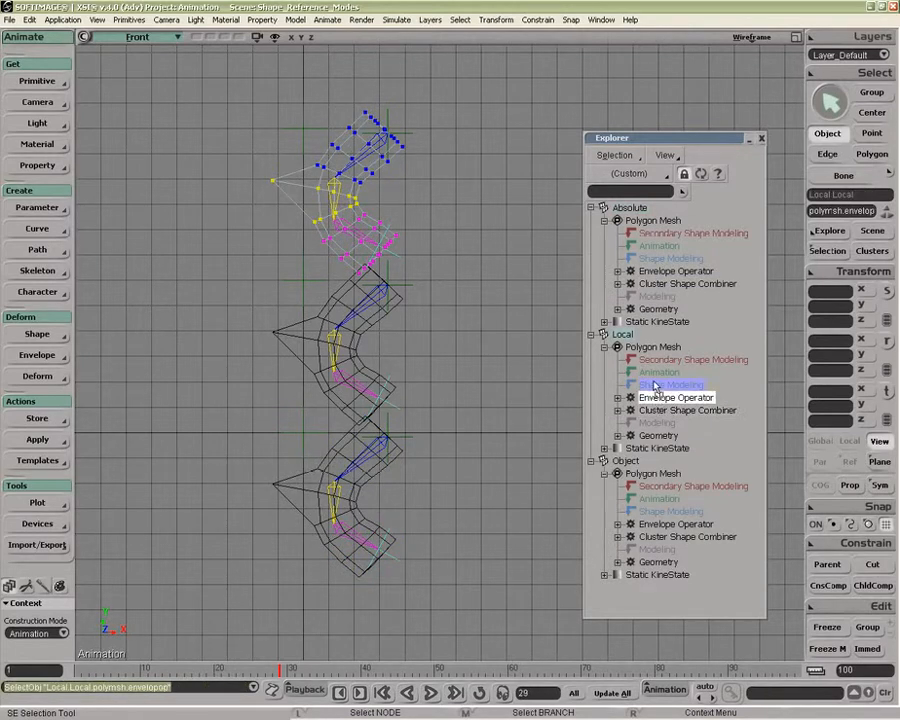
{"action": "left_click", "coordinate": [658, 271]}
{"action": "left_click_drag", "start_coordinate": [655, 261], "coordinate": [655, 259]}
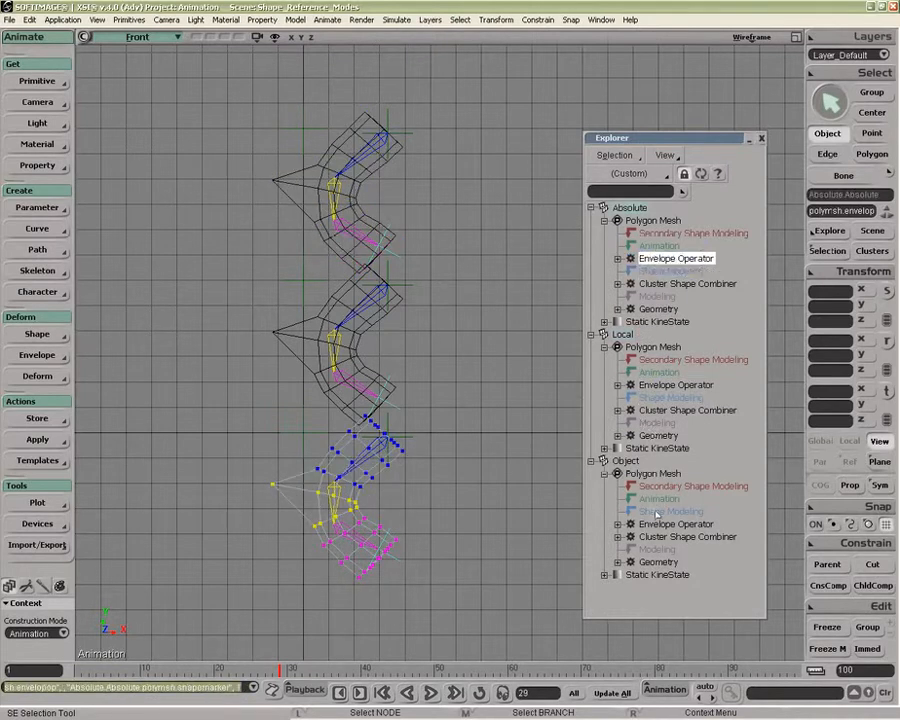
{"action": "left_click_drag", "start_coordinate": [659, 526], "coordinate": [652, 513]}
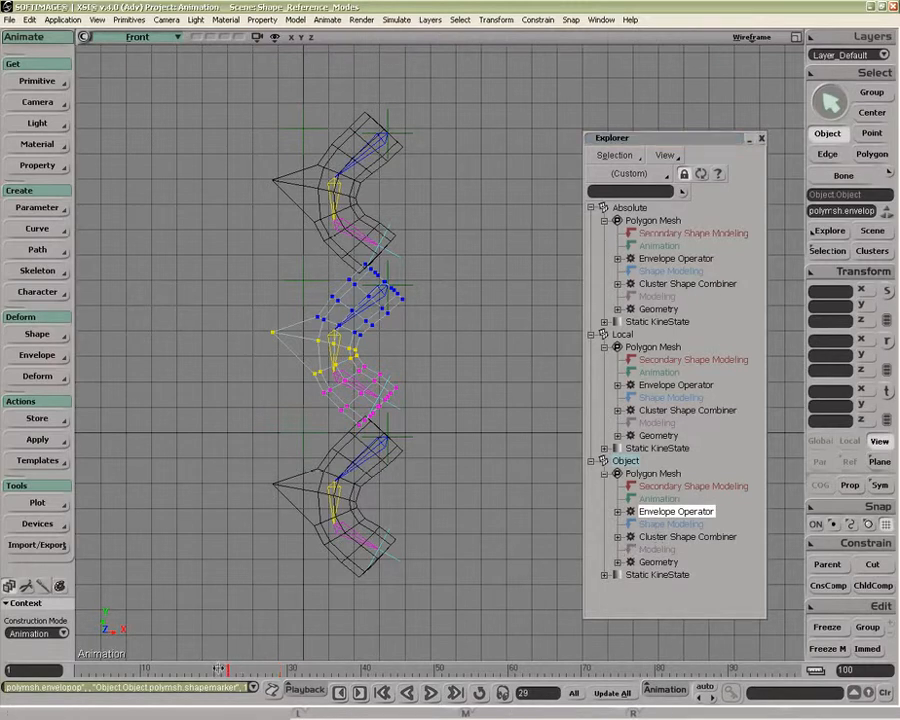
Examine the Object mesh's Envelope Operator and Cluster Shape Combiner order, scrubbing the animation forward and back to frame 1
{"action": "left_click", "coordinate": [152, 666]}
{"action": "left_click_drag", "start_coordinate": [152, 666], "coordinate": [76, 666]}
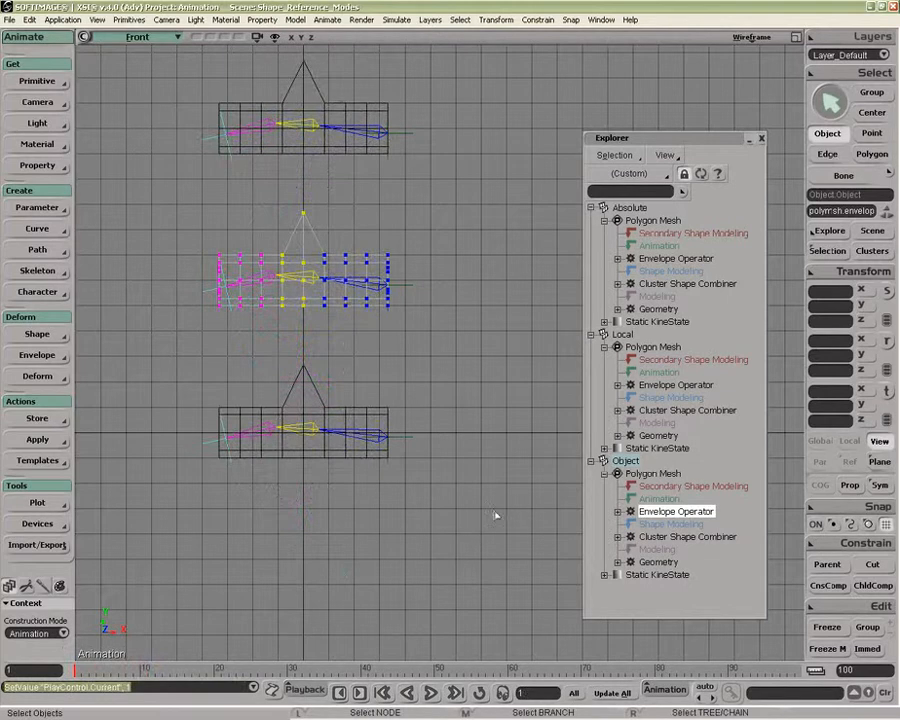
{"action": "left_click", "coordinate": [660, 511]}
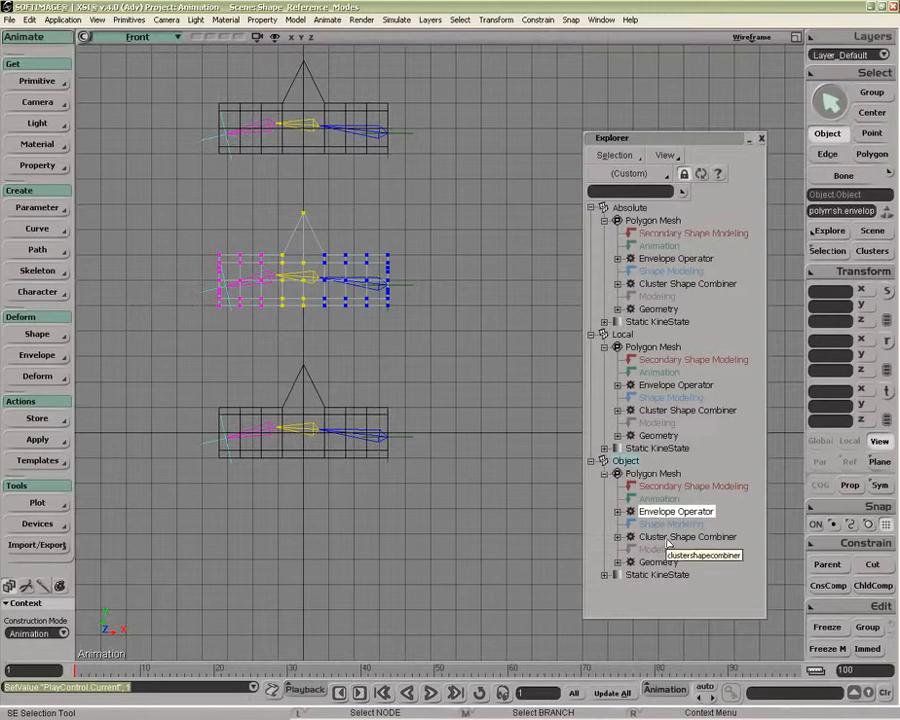
{"action": "left_click", "coordinate": [663, 525]}
{"action": "left_click", "coordinate": [659, 514]}
{"action": "left_click", "coordinate": [664, 538]}
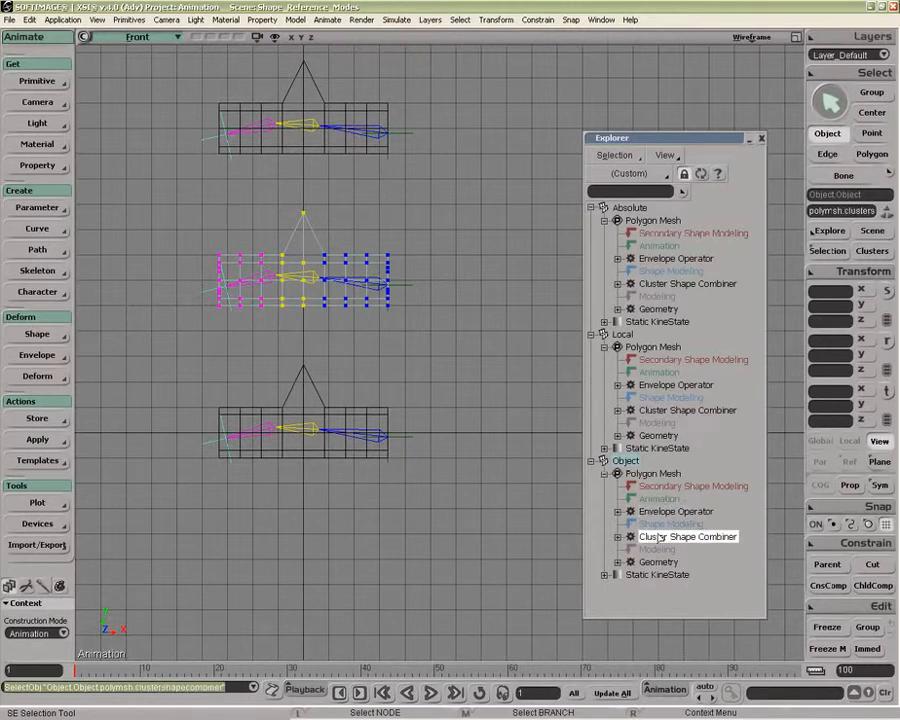
{"action": "left_click", "coordinate": [107, 668]}
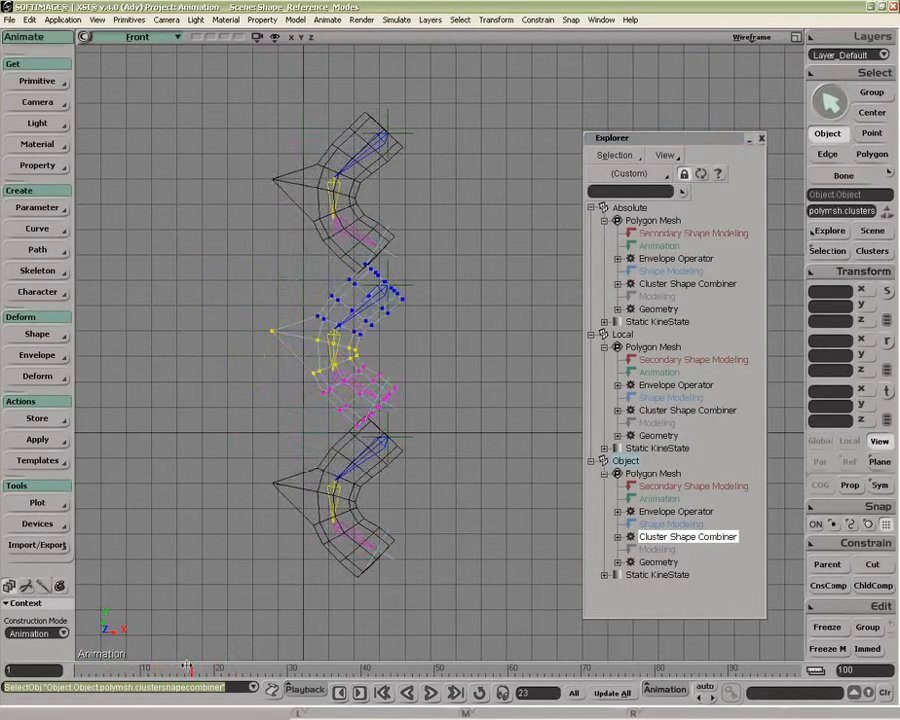
{"action": "left_click_drag", "start_coordinate": [88, 660], "coordinate": [70, 667]}
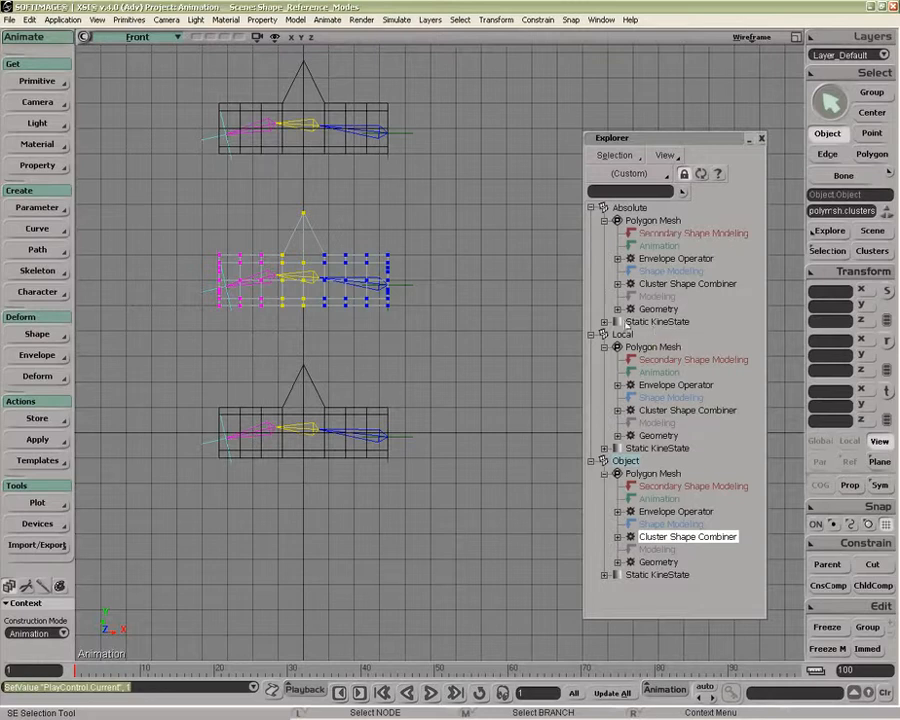
Set the shape reference mode to Object Relative Mode and check that the option is active
{"action": "left_click", "coordinate": [46, 336]}
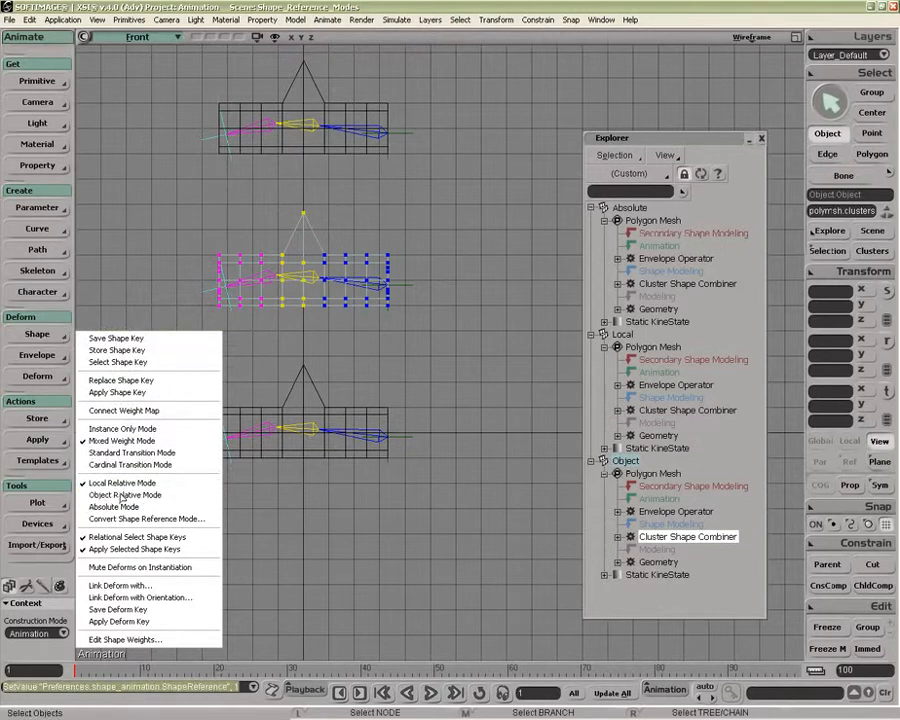
{"action": "left_click", "coordinate": [120, 495]}
{"action": "left_click", "coordinate": [46, 343]}
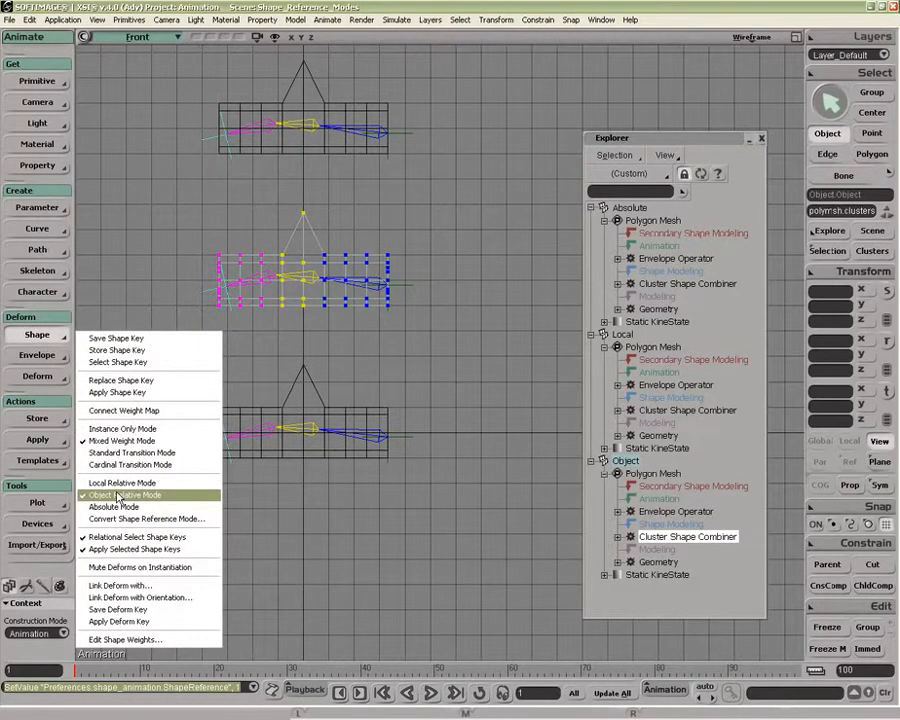
{"action": "left_click", "coordinate": [368, 365]}
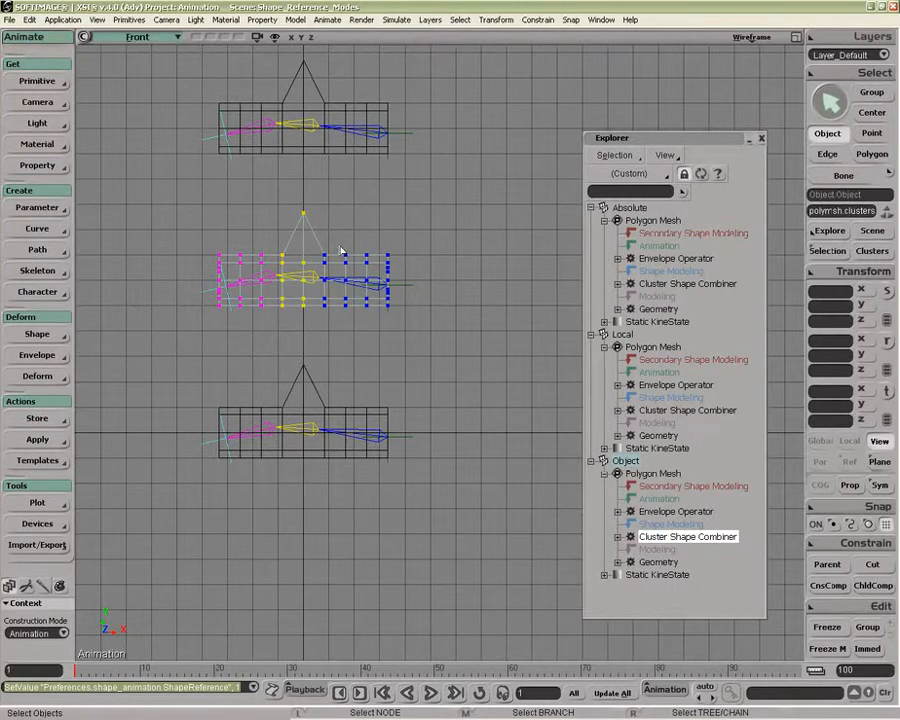
Inspect the Absolute mesh and its Envelope Operator, and display the shape deformation options for the Object mesh
{"action": "left_click", "coordinate": [306, 380]}
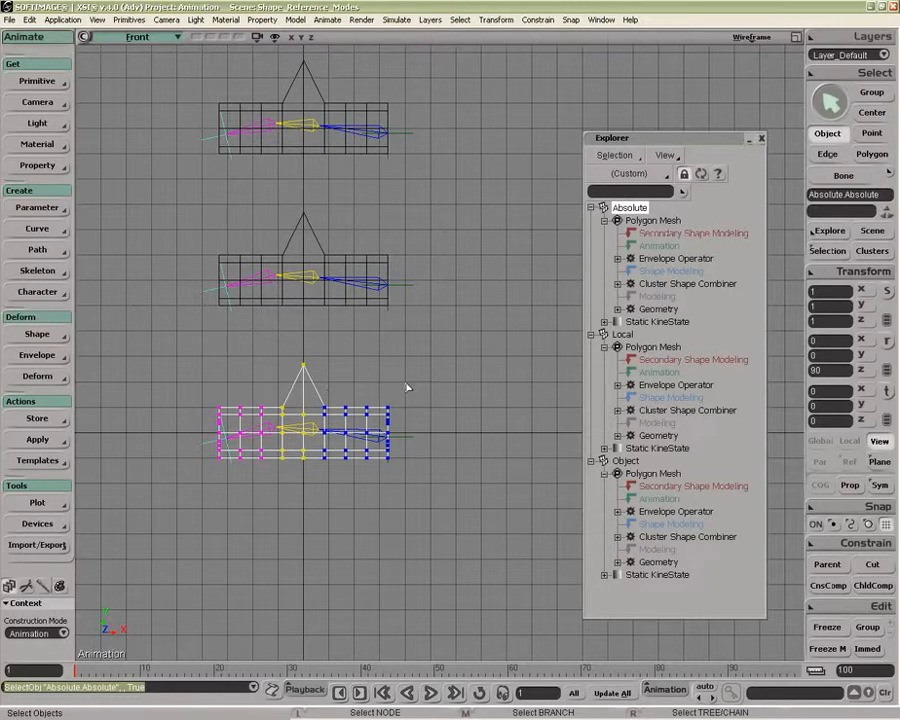
{"action": "left_click", "coordinate": [670, 257]}
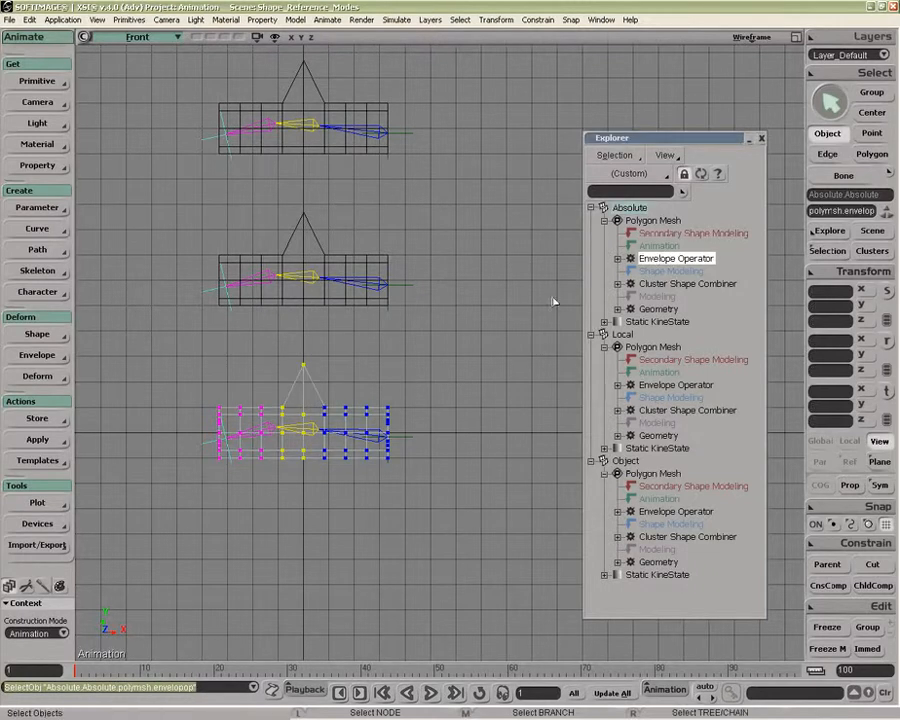
{"action": "left_click", "coordinate": [344, 304]}
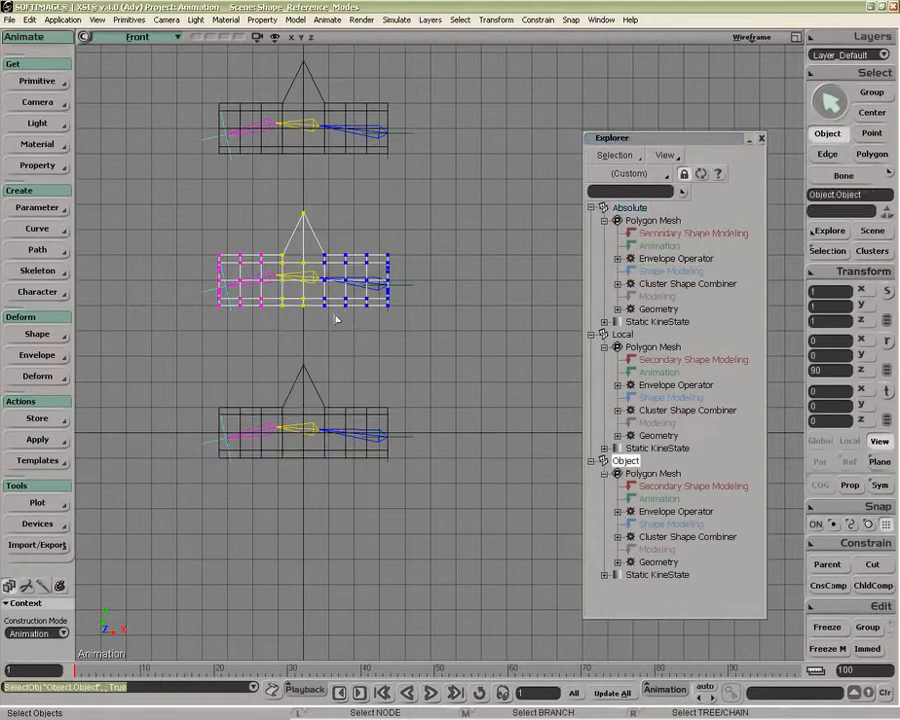
{"action": "left_click", "coordinate": [45, 335]}
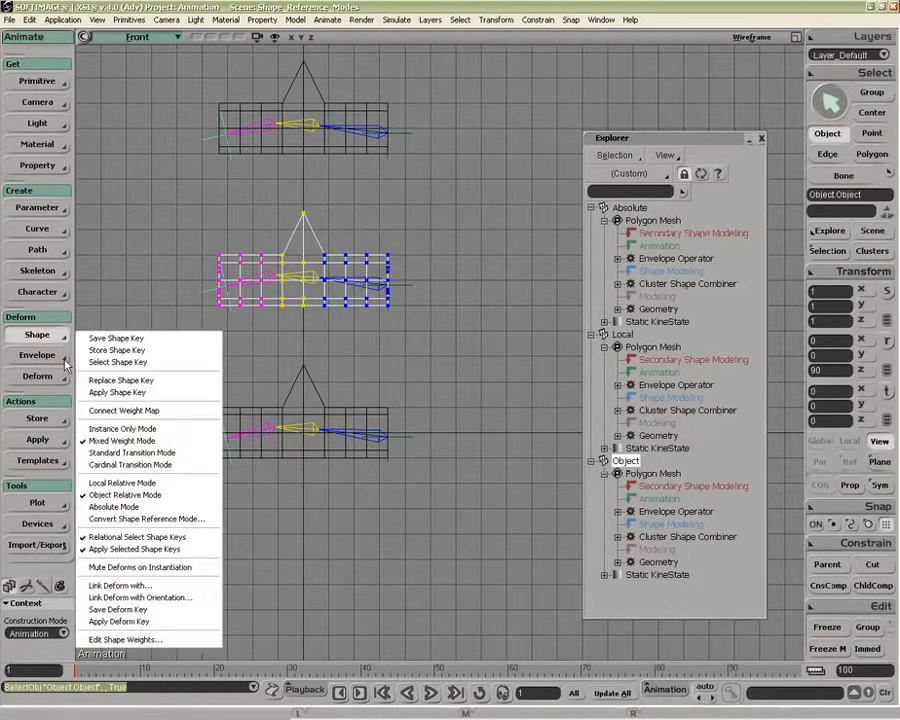